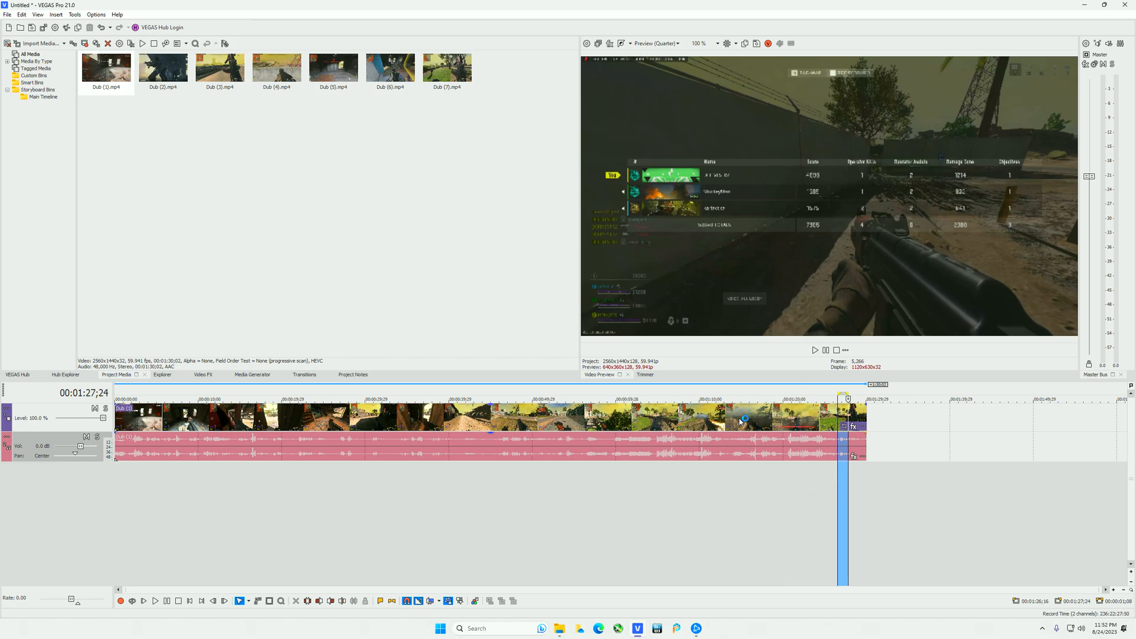
Load Dub (1).mp4 from Project Media into the Trimmer for inspection on its own
{"action": "left_click", "coordinate": [647, 374]}
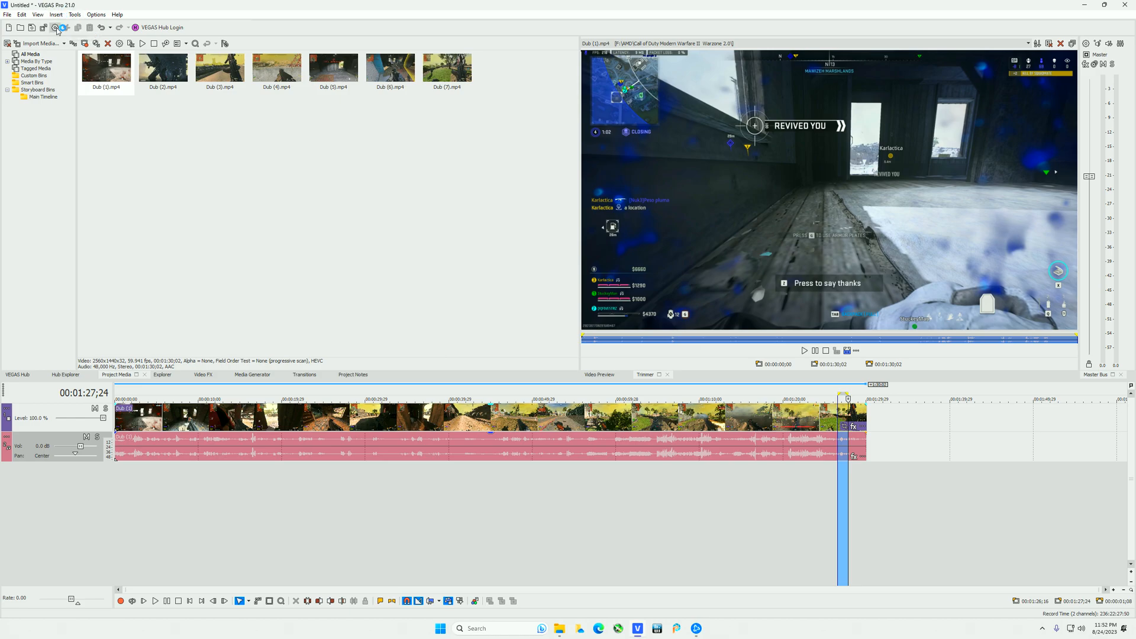
Set the project pixel format to 8-bit (full range) in Project Properties and confirm
{"action": "left_click", "coordinate": [56, 28]}
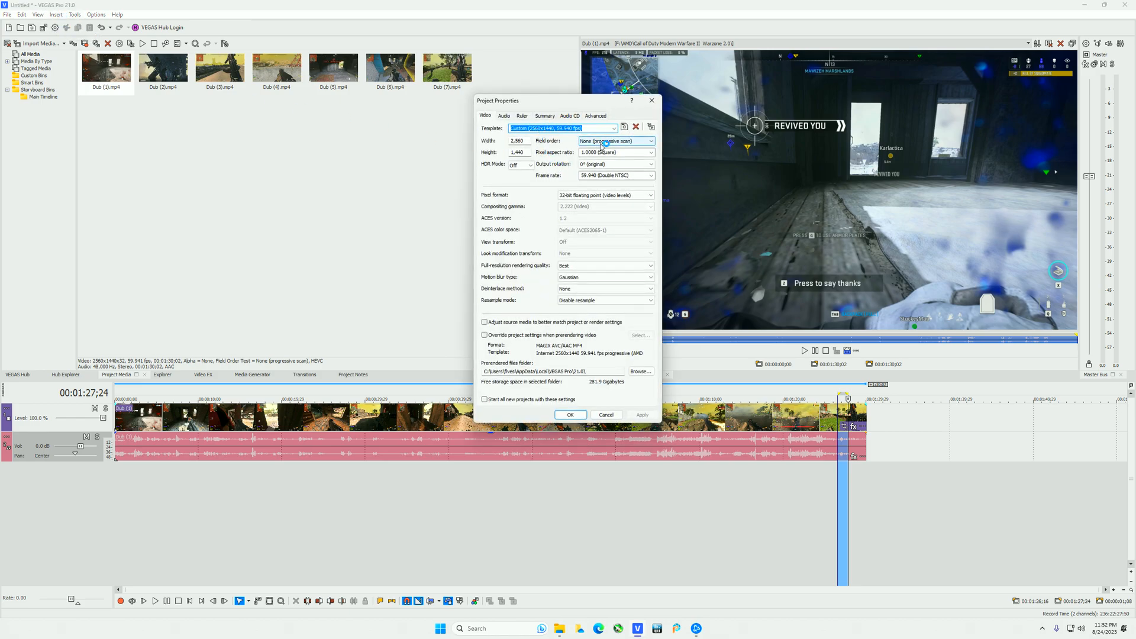
{"action": "left_click", "coordinate": [642, 197]}
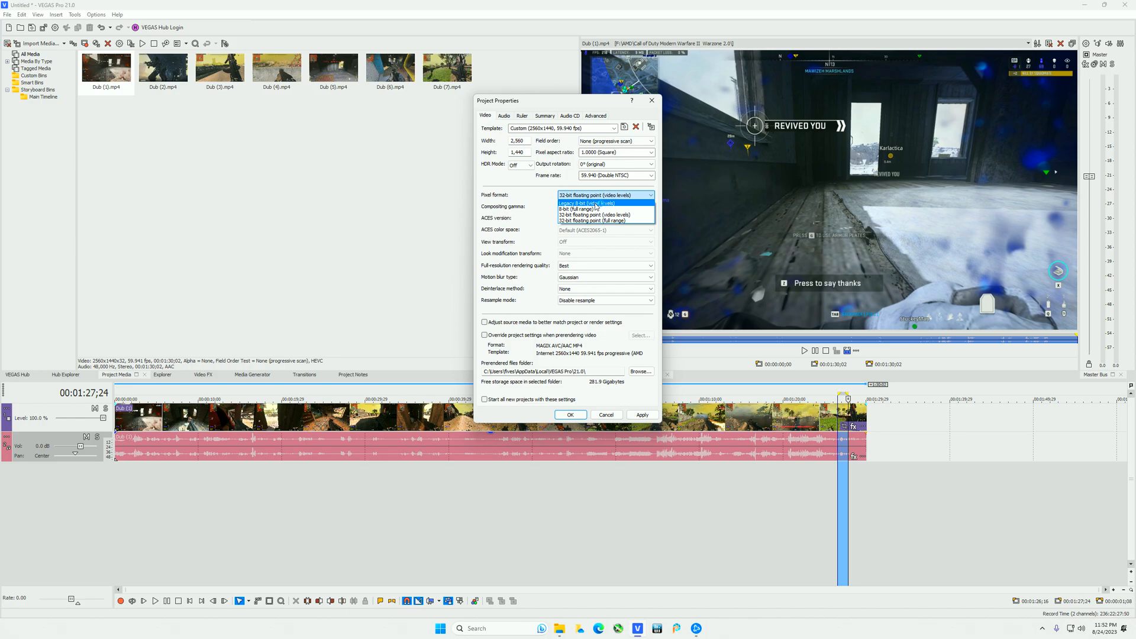
{"action": "left_click", "coordinate": [590, 208]}
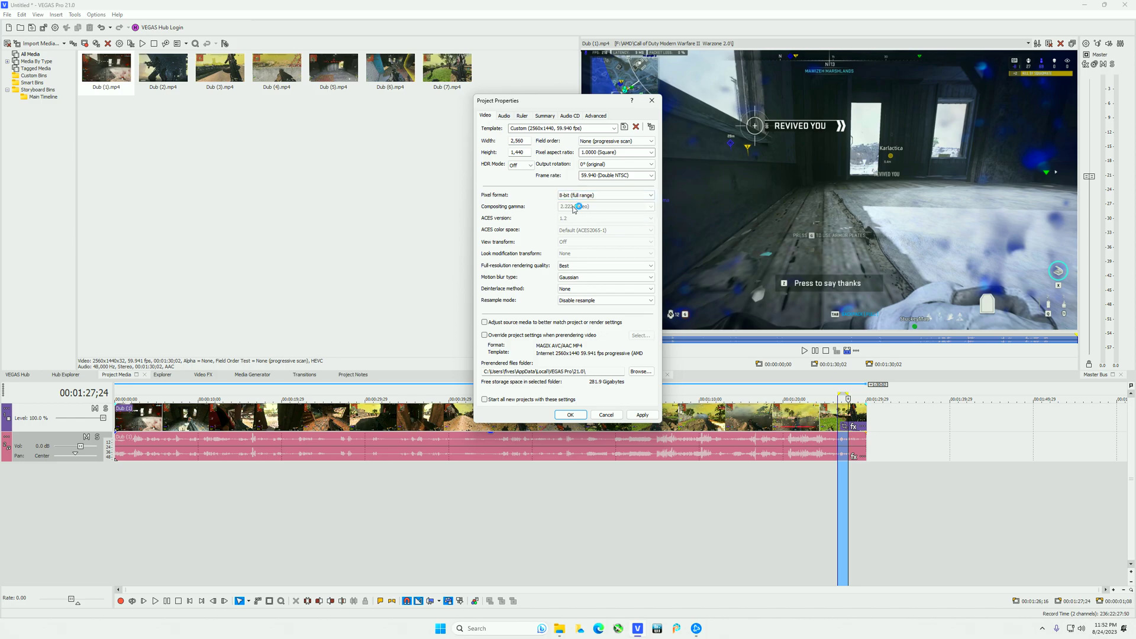
{"action": "left_click", "coordinate": [643, 414]}
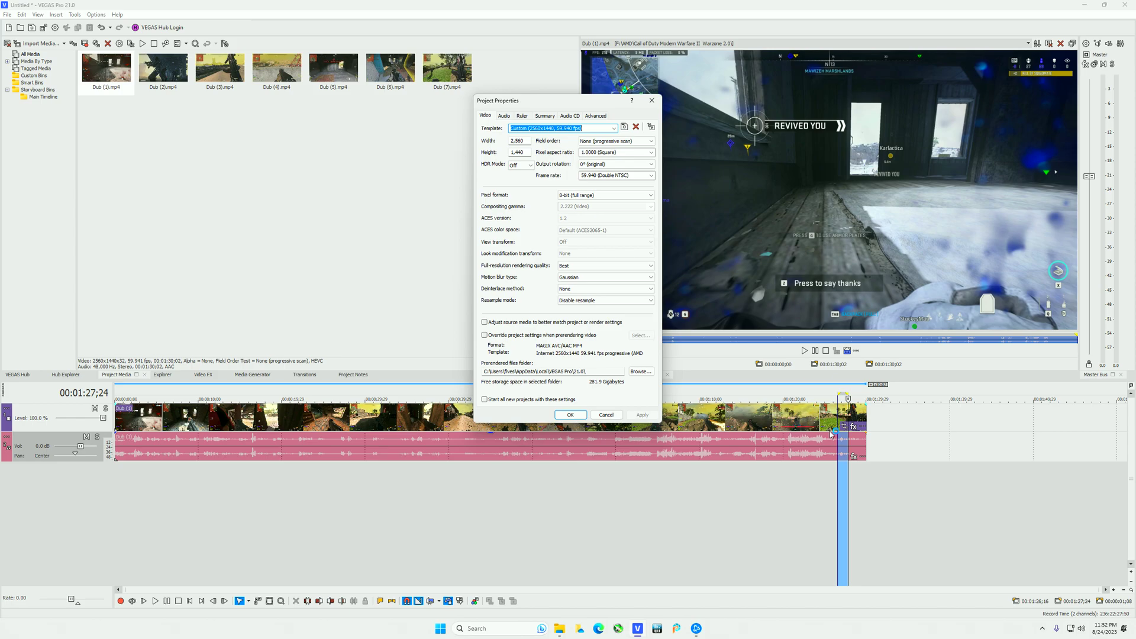
{"action": "left_click", "coordinate": [571, 415]}
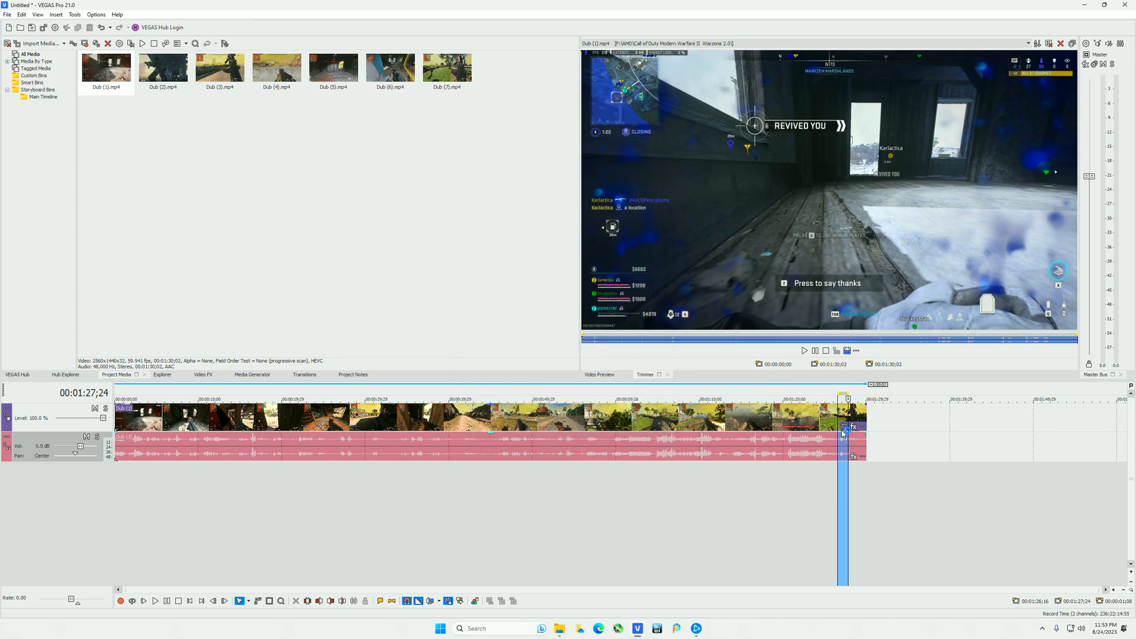
Return to the timeline preview and render the project as Test Inversion.mp4
{"action": "left_click", "coordinate": [600, 374]}
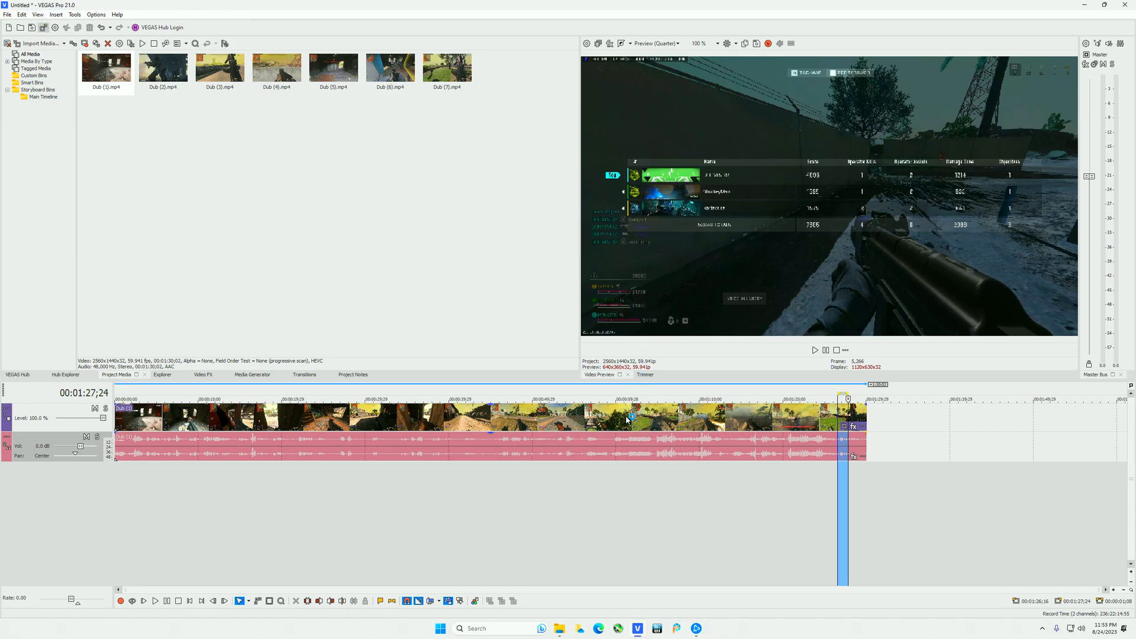
{"action": "key", "text": "ctrl+shift+r"}
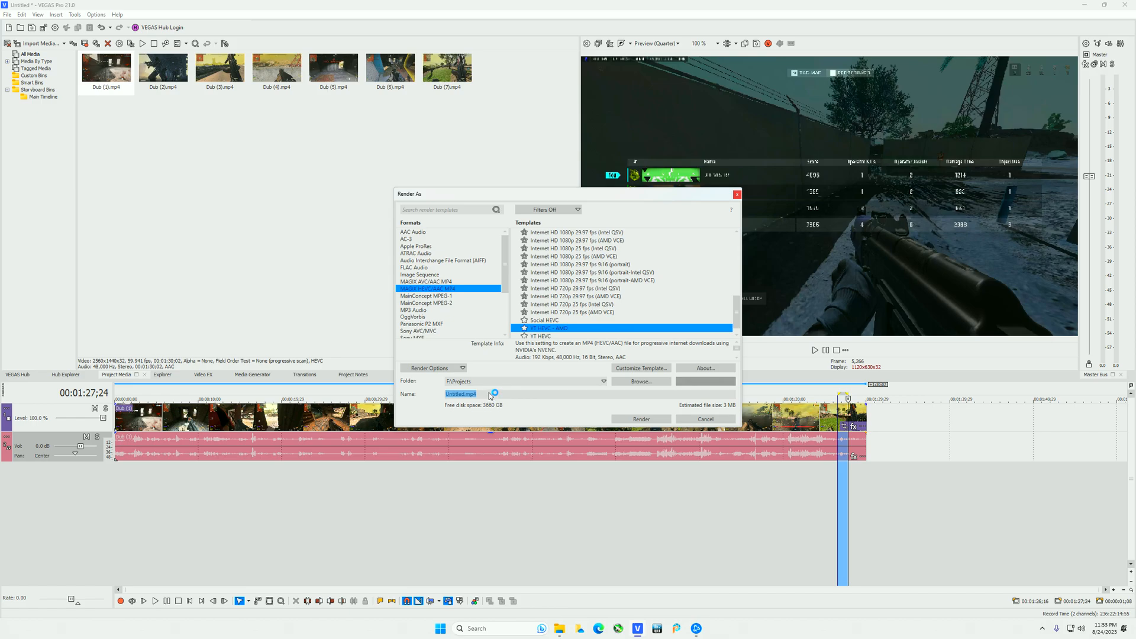
{"action": "type", "text": "Test Inversion"}
{"action": "left_click", "coordinate": [638, 419]}
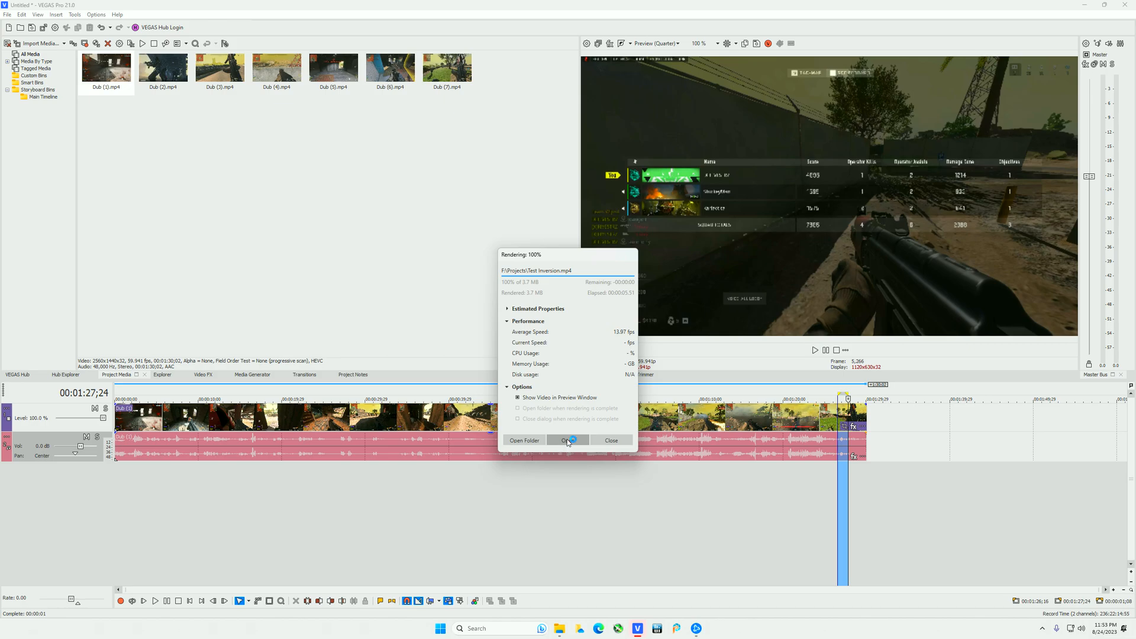
Play the rendered Test Inversion.mp4 to check its colours, then close the player
{"action": "left_click", "coordinate": [568, 441]}
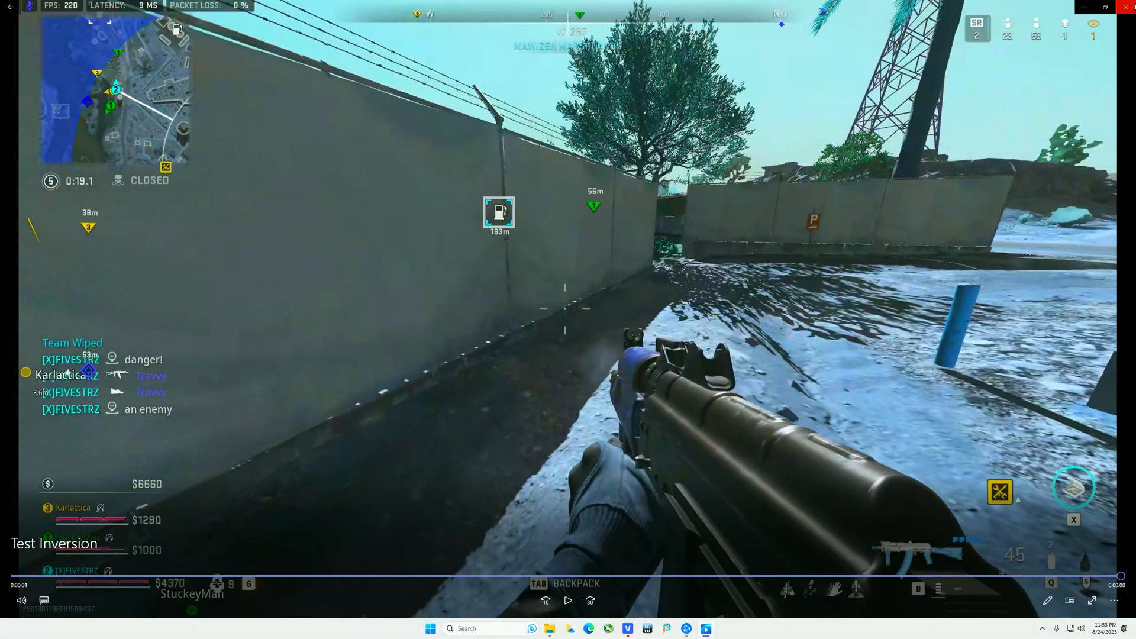
{"action": "left_click", "coordinate": [1125, 7]}
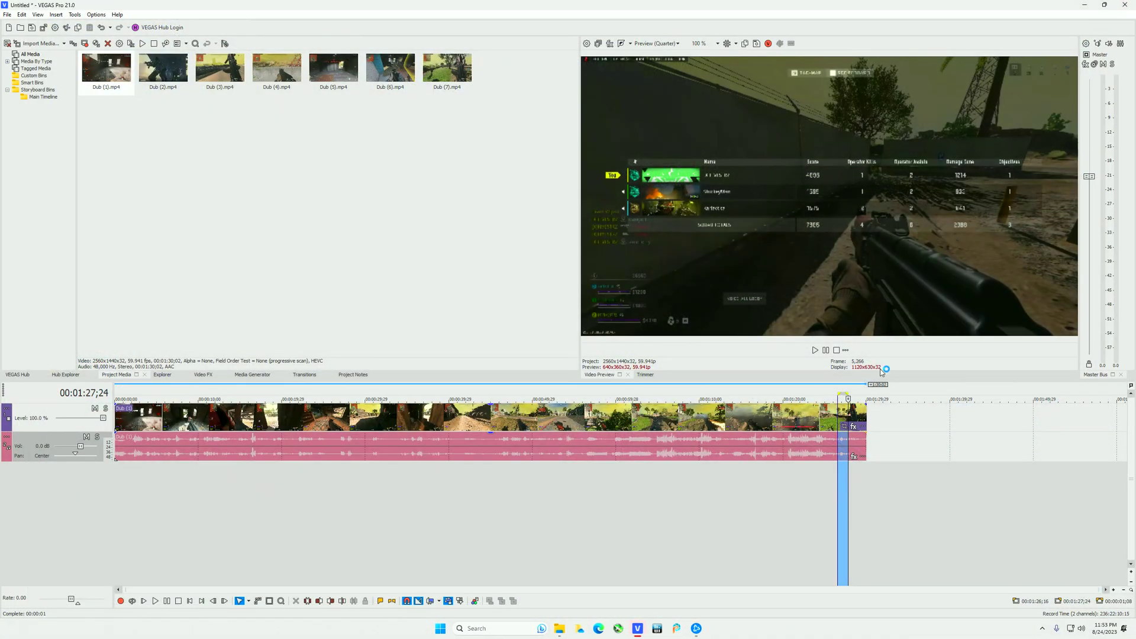
Set the project pixel format to Legacy 8-bit (video levels) and confirm
{"action": "left_click", "coordinate": [77, 28]}
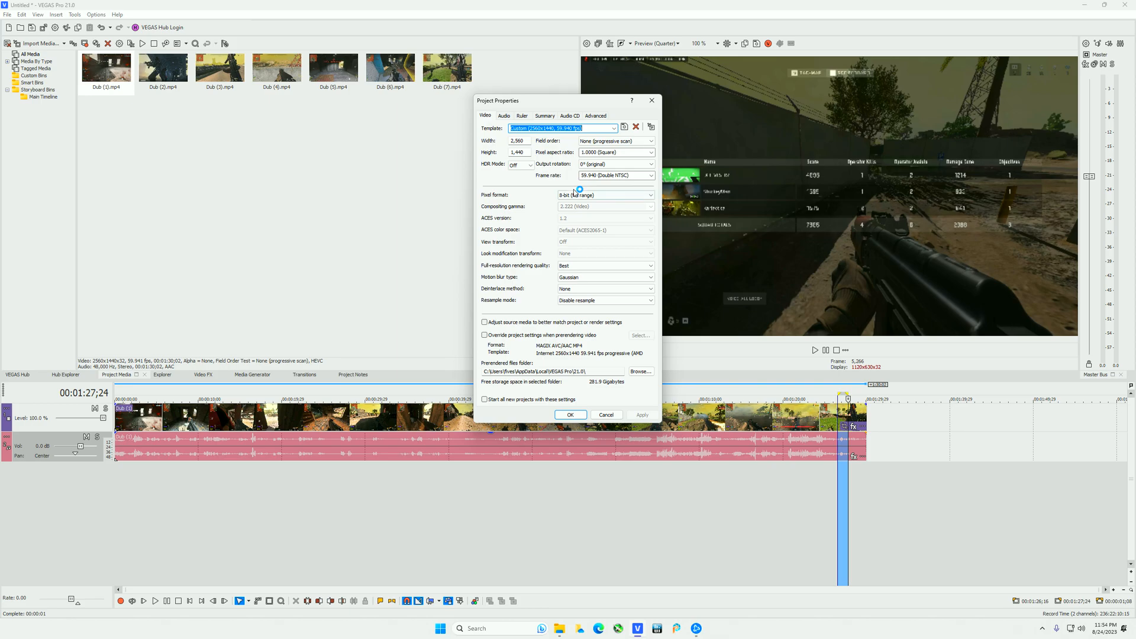
{"action": "left_click", "coordinate": [605, 194]}
{"action": "left_click", "coordinate": [594, 206]}
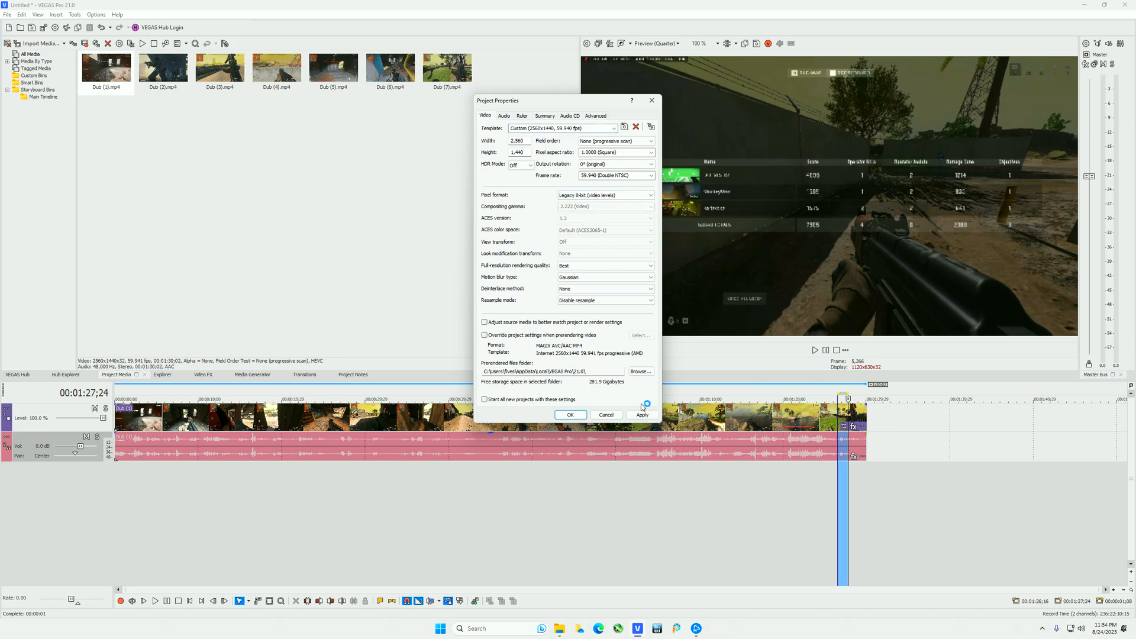
{"action": "left_click", "coordinate": [571, 415]}
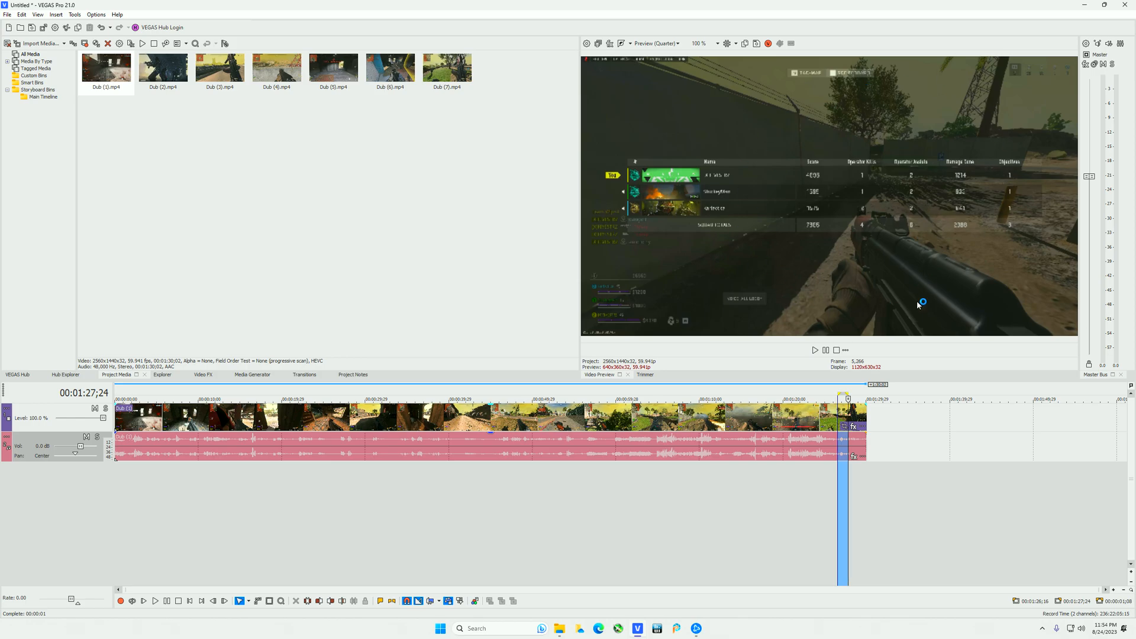
Render the project as Test Inverted 8Bit Legacy.mp4 and play it to check its colours
{"action": "left_click", "coordinate": [54, 27]}
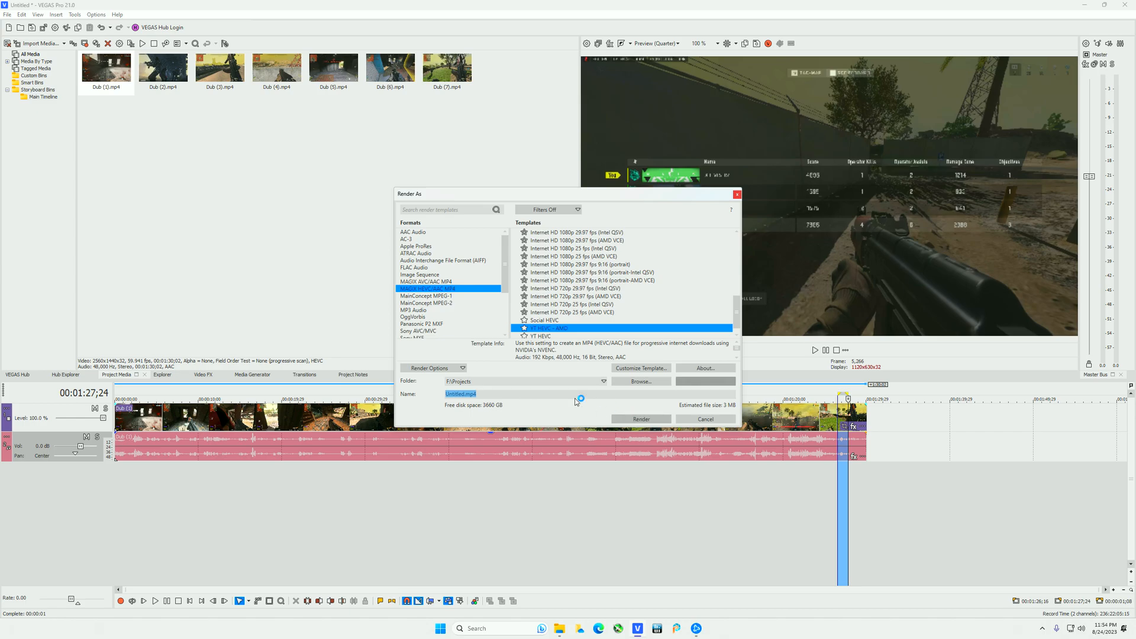
{"action": "type", "text": "Test Inverted 8Bit"}
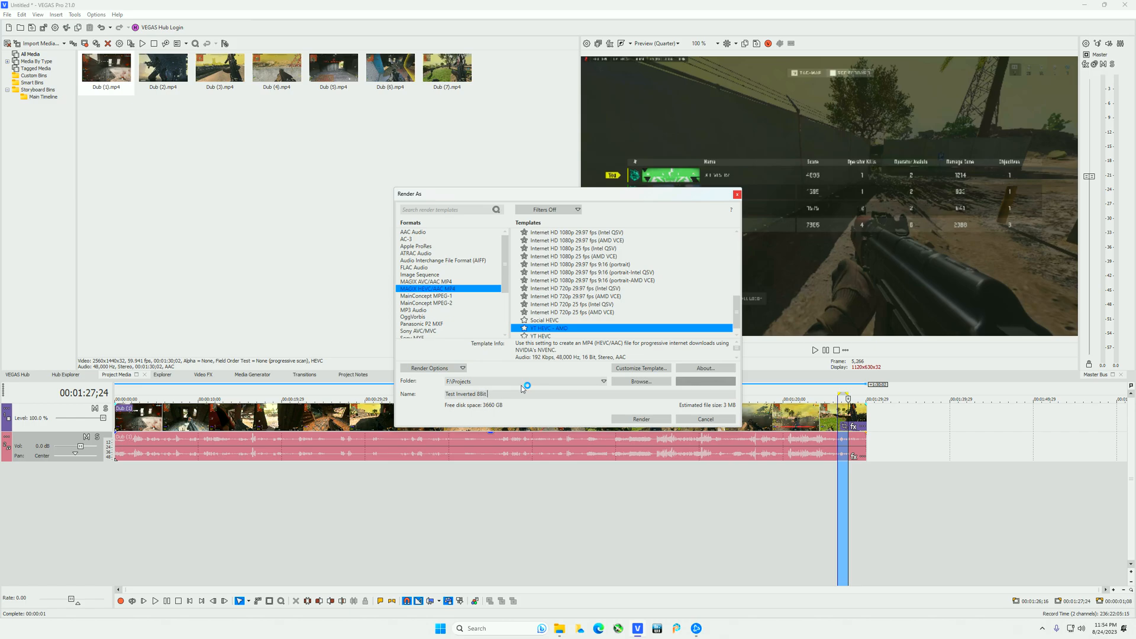
{"action": "type", "text": "cy"}
{"action": "key", "text": "ctrl+a"}
{"action": "left_click", "coordinate": [635, 419]}
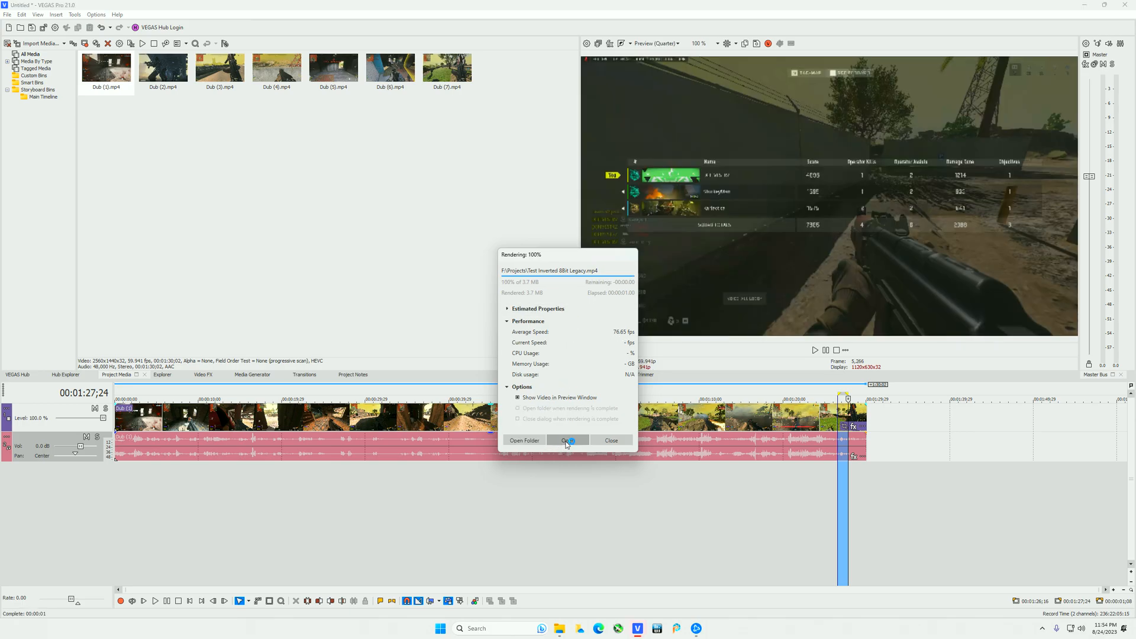
{"action": "left_click", "coordinate": [567, 441]}
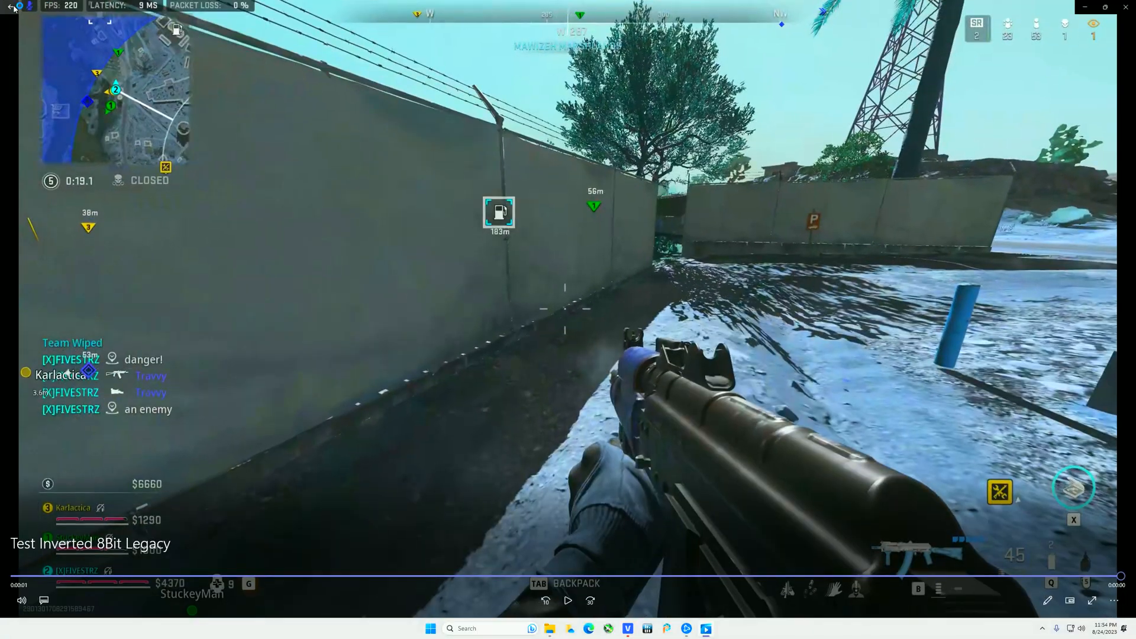
Close the player and set the project pixel format to 32-bit floating point (video levels)
{"action": "left_click", "coordinate": [1126, 7]}
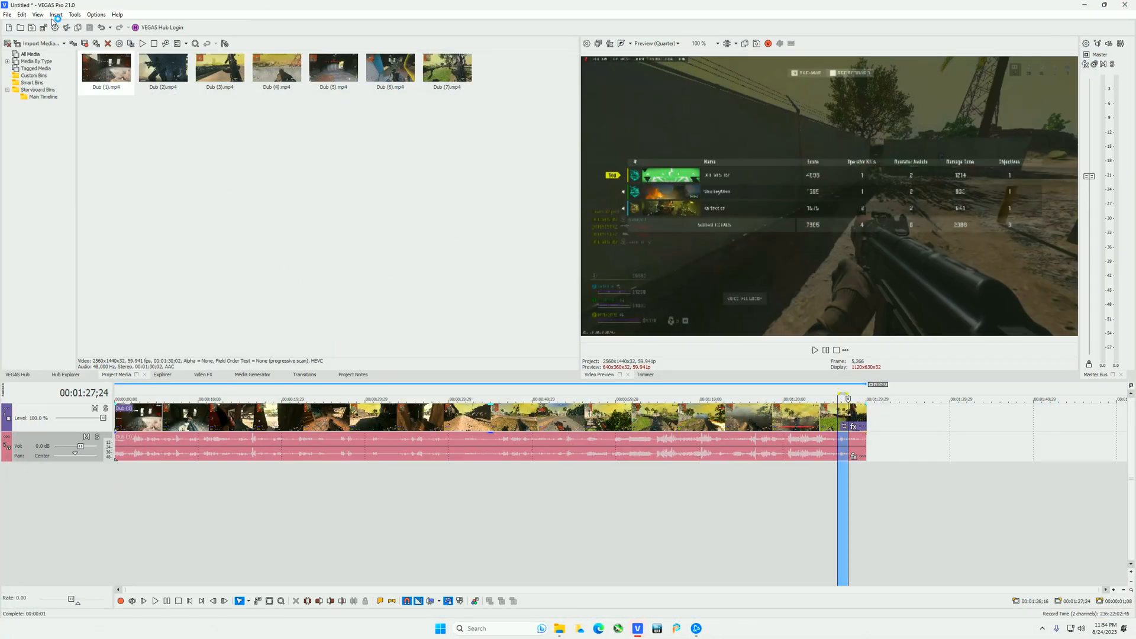
{"action": "left_click", "coordinate": [55, 26]}
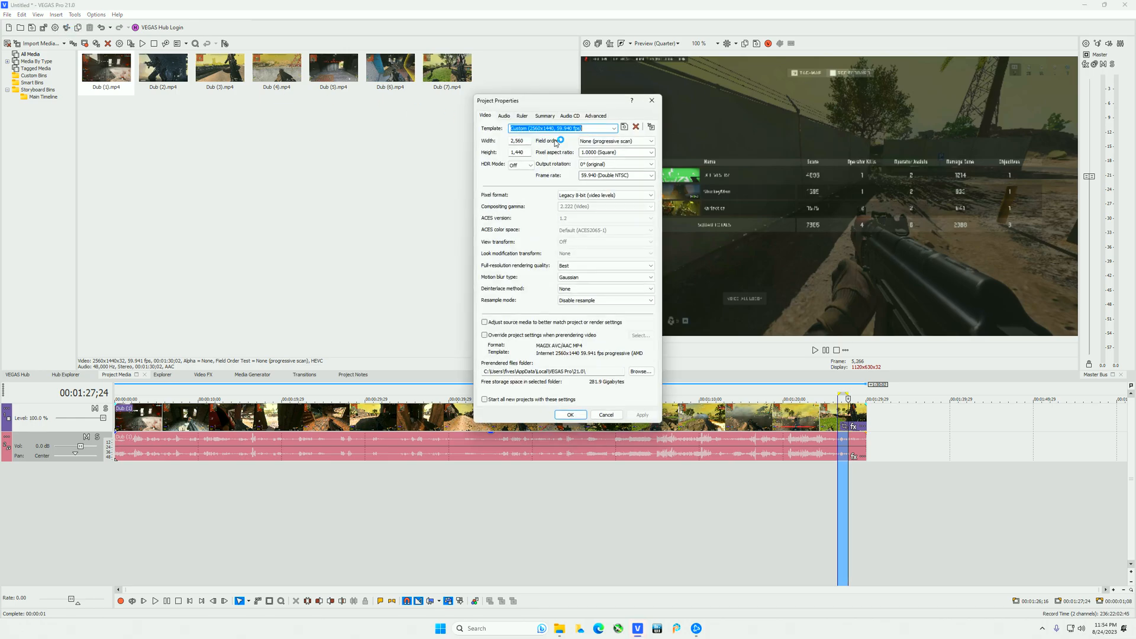
{"action": "left_click", "coordinate": [605, 194]}
{"action": "left_click", "coordinate": [605, 217]}
{"action": "left_click", "coordinate": [642, 414]}
{"action": "left_click", "coordinate": [570, 415]}
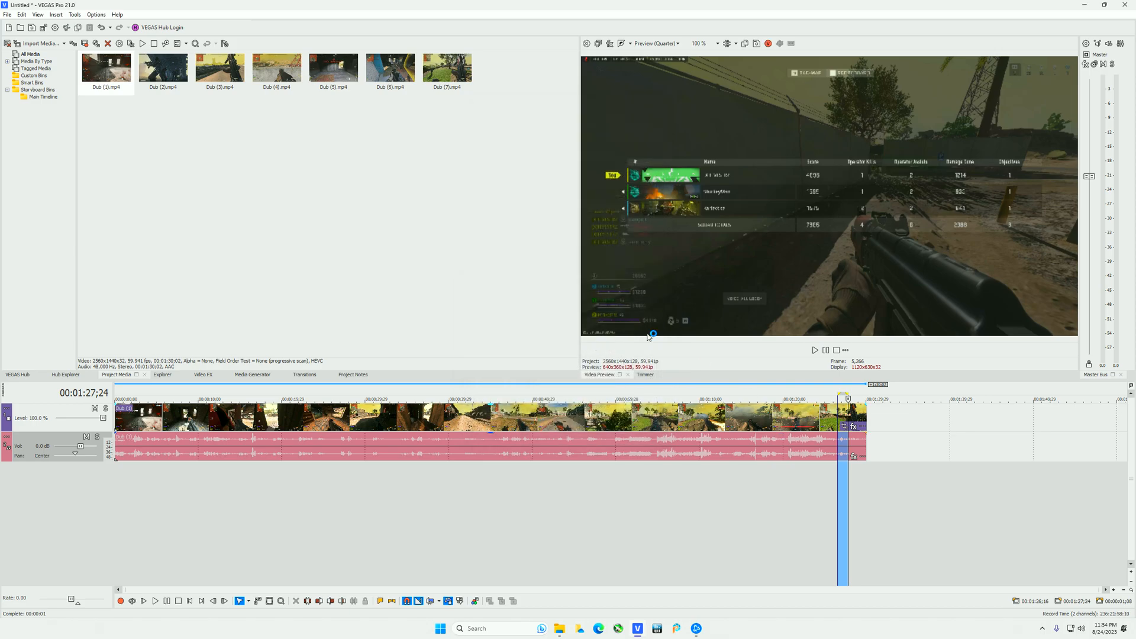
Render the project as 32Bit Inversion Fix.mp4
{"action": "left_click", "coordinate": [43, 27]}
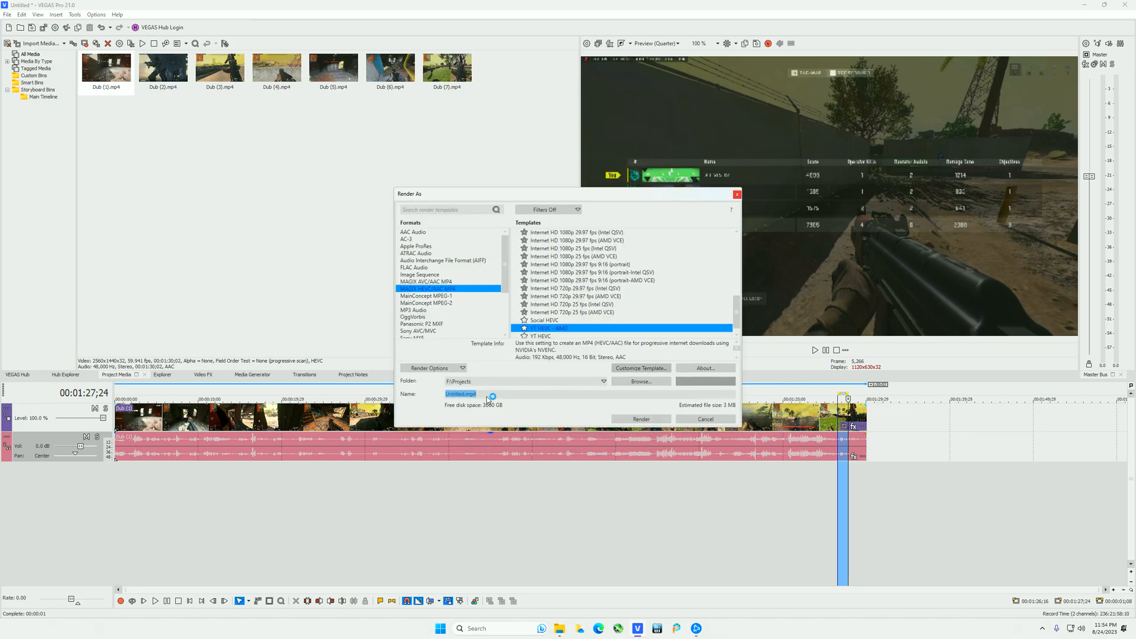
{"action": "type", "text": "32Bit Inversion Fix"}
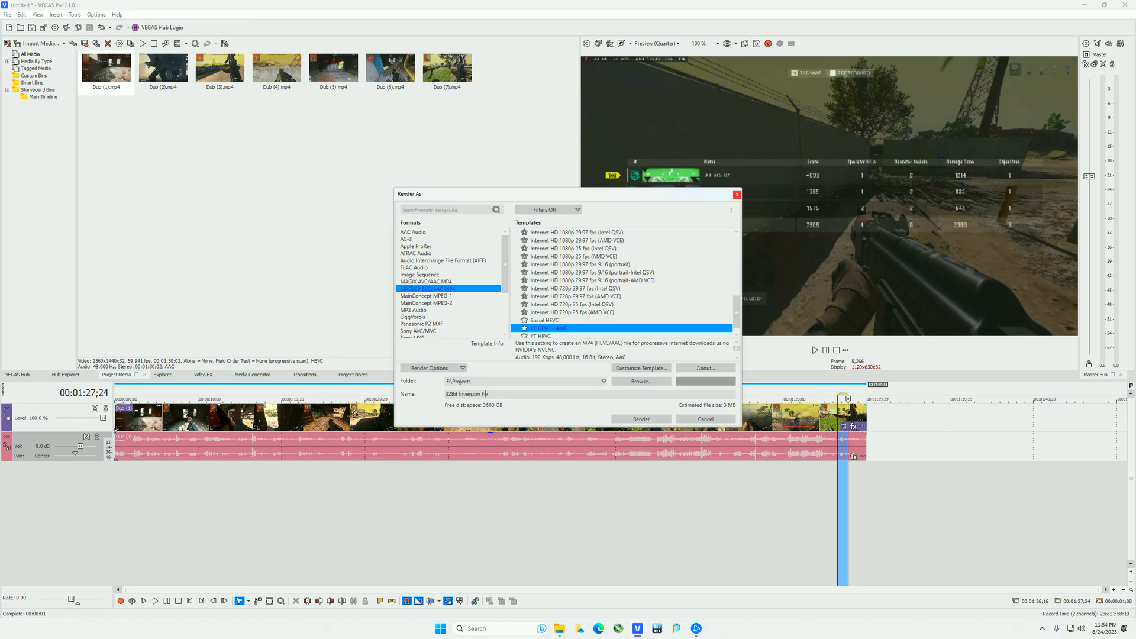
{"action": "left_click", "coordinate": [652, 419]}
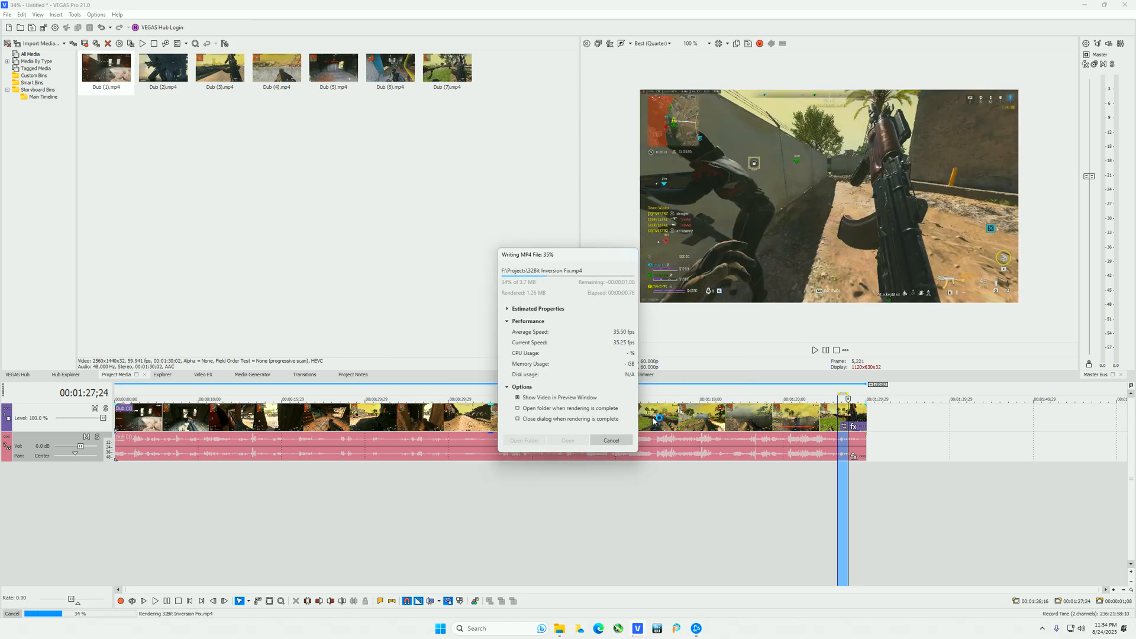
Play the finished 32Bit Inversion Fix.mp4, which now shows normal, non-inverted colours
{"action": "left_click", "coordinate": [568, 441]}
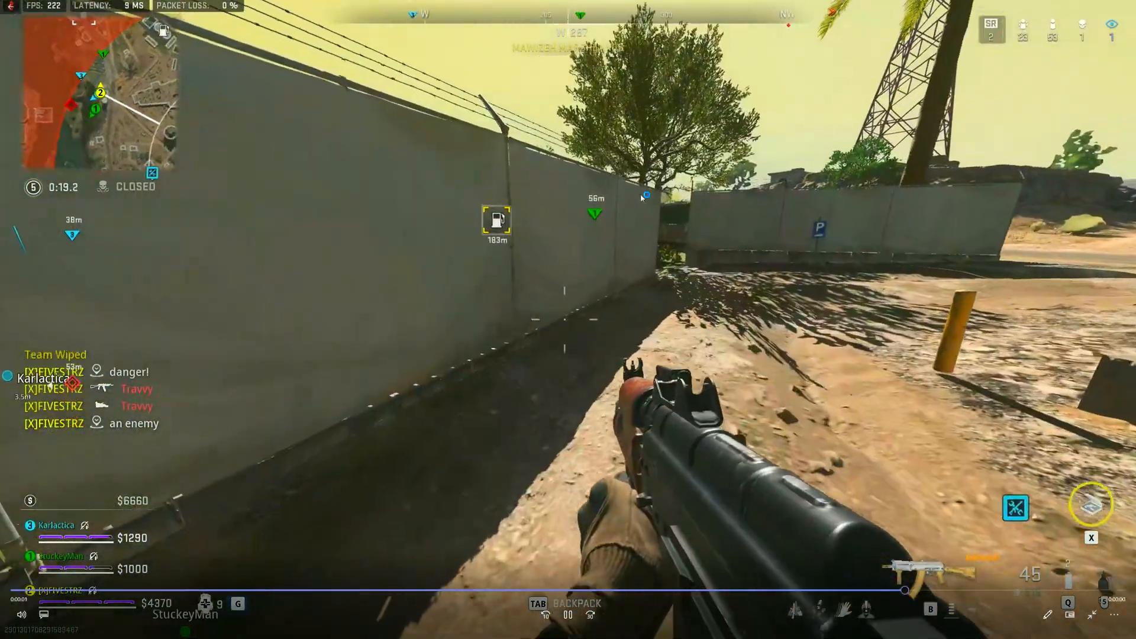